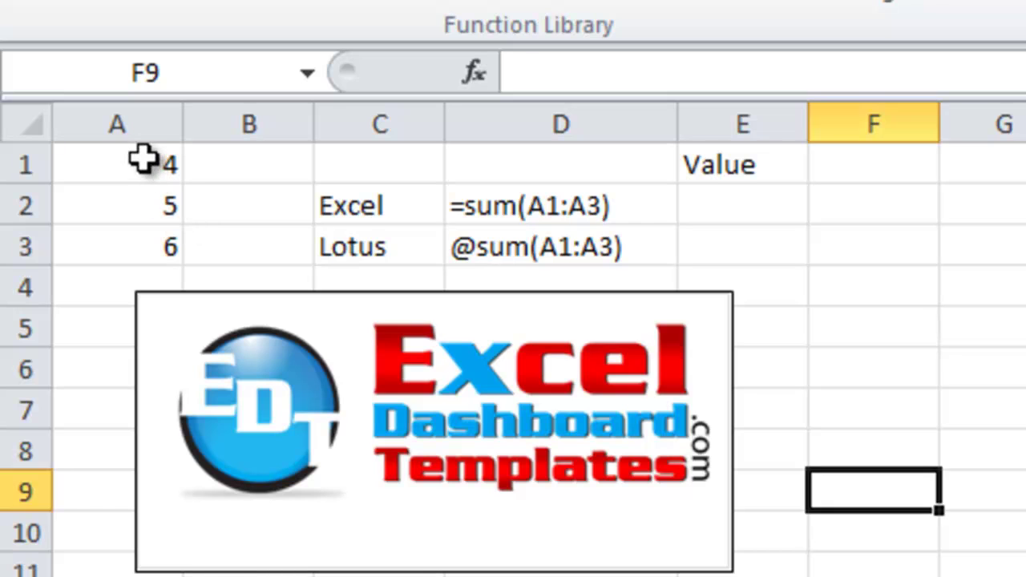
# Enter the formula =sum(A1:A3) in cell E2 as the value for the Excel row
pyautogui.moveTo(141, 160); pyautogui.dragTo(152, 242)
pyautogui.click(435, 256)
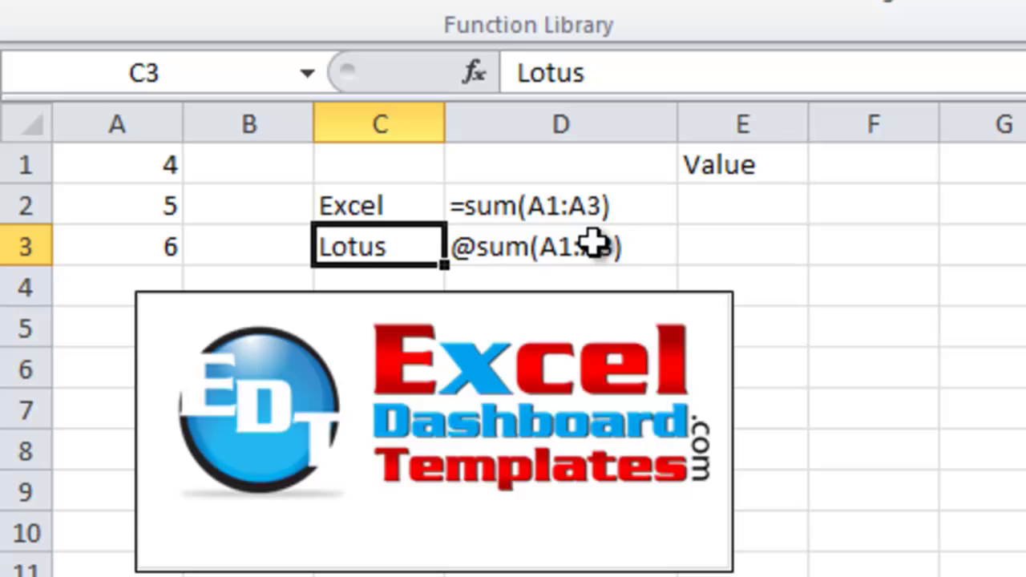
pyautogui.click(732, 211)
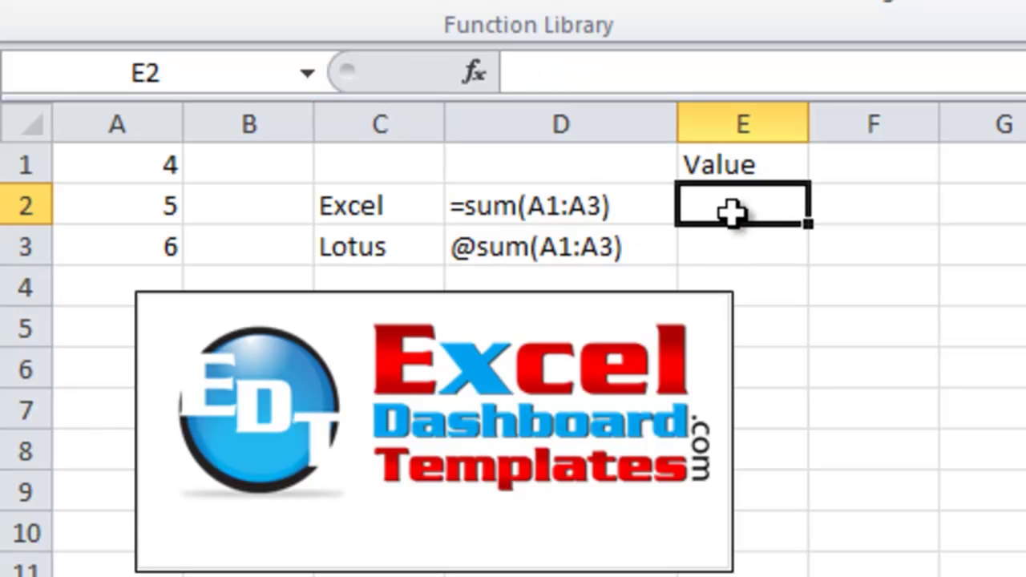
pyautogui.write('=sum(')
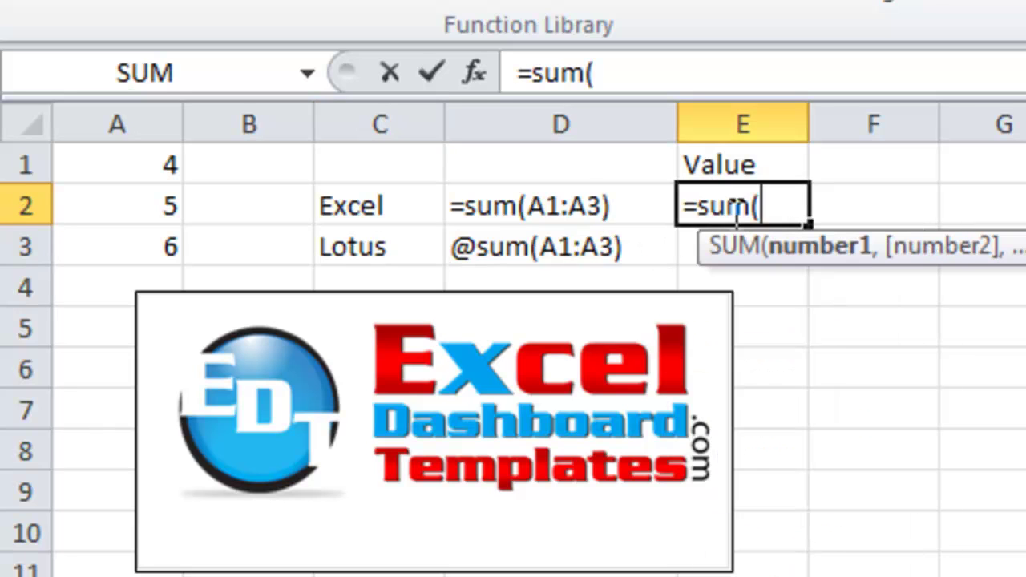
pyautogui.moveTo(98, 152); pyautogui.dragTo(131, 251)
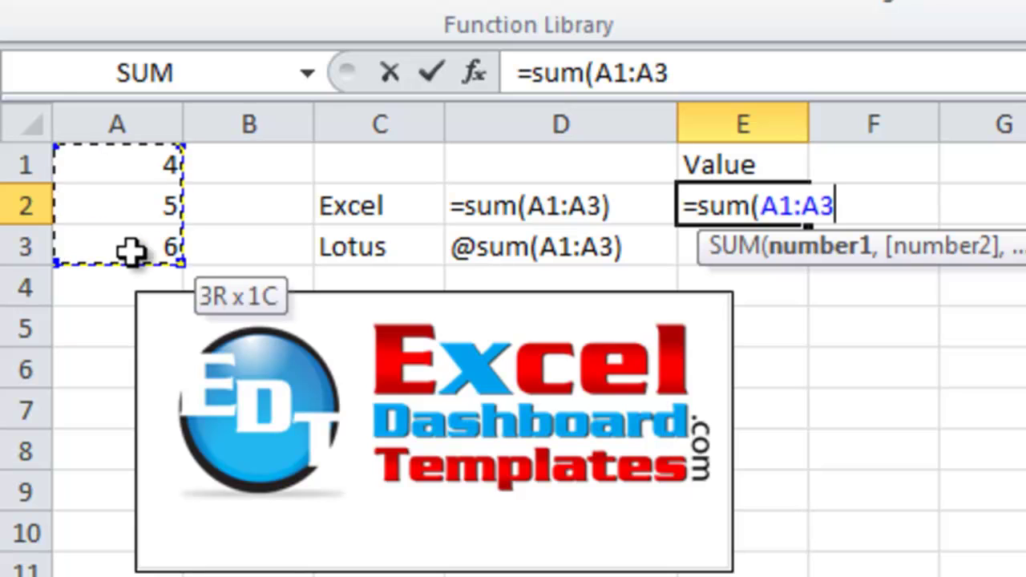
pyautogui.write(')')
pyautogui.press('Return')
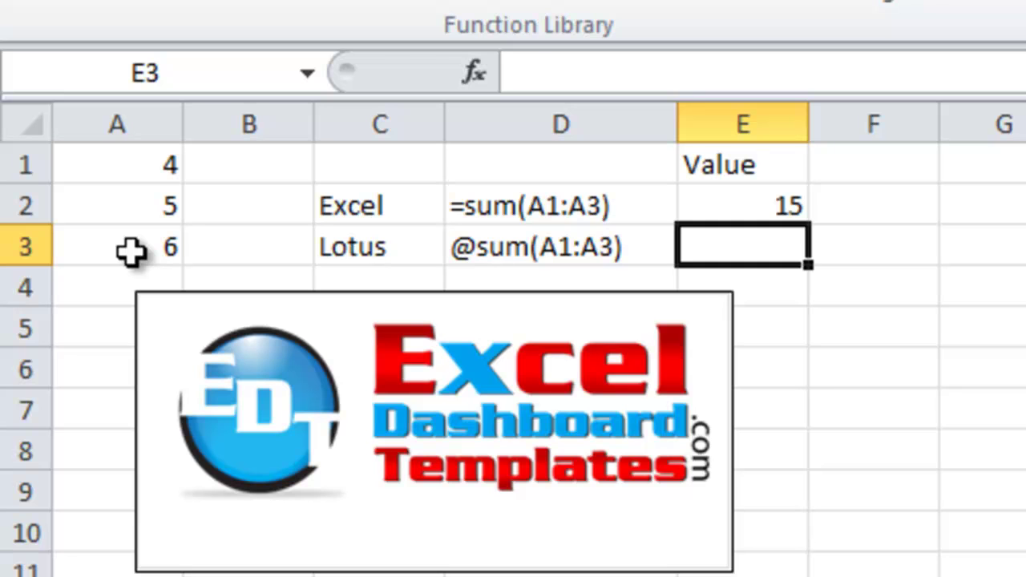
pyautogui.write('@su')
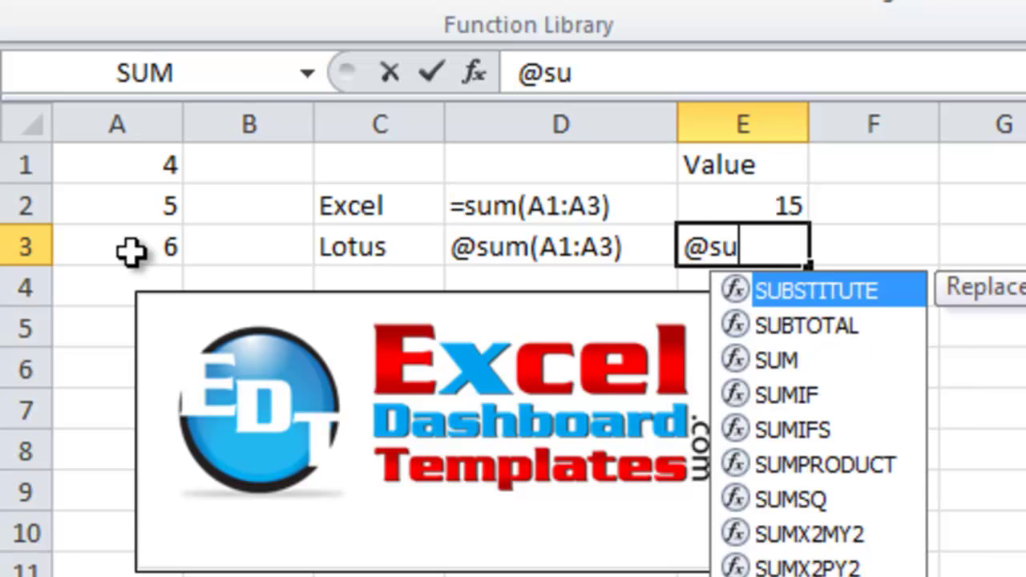
pyautogui.write('m(')
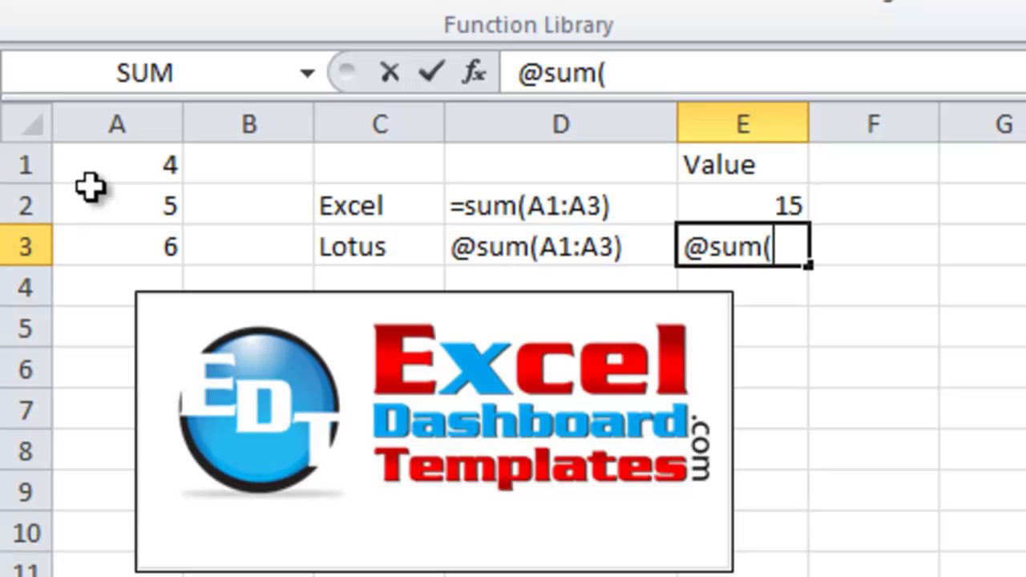
pyautogui.moveTo(117, 168); pyautogui.dragTo(161, 248)
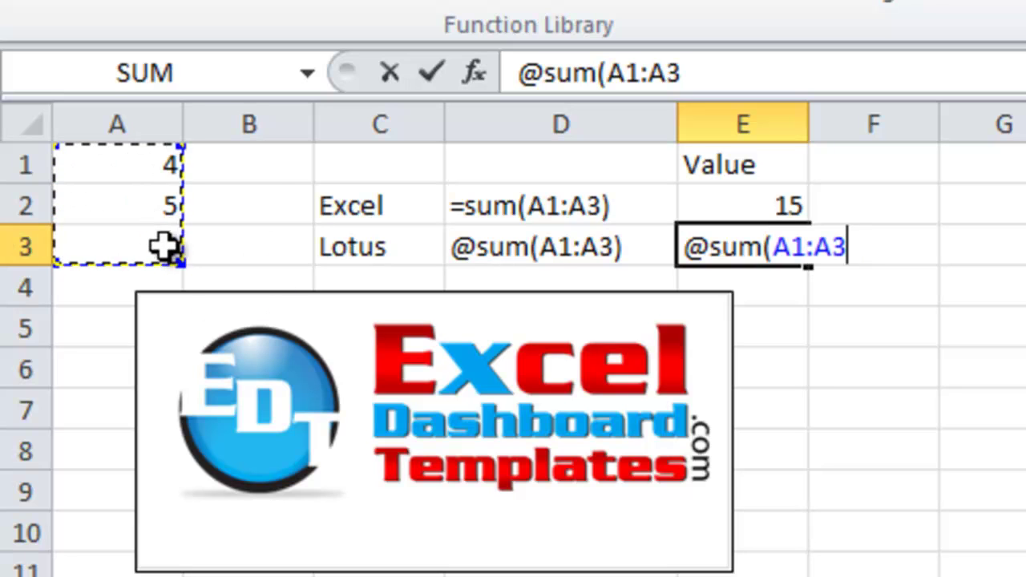
pyautogui.write(')')
pyautogui.press('Return')
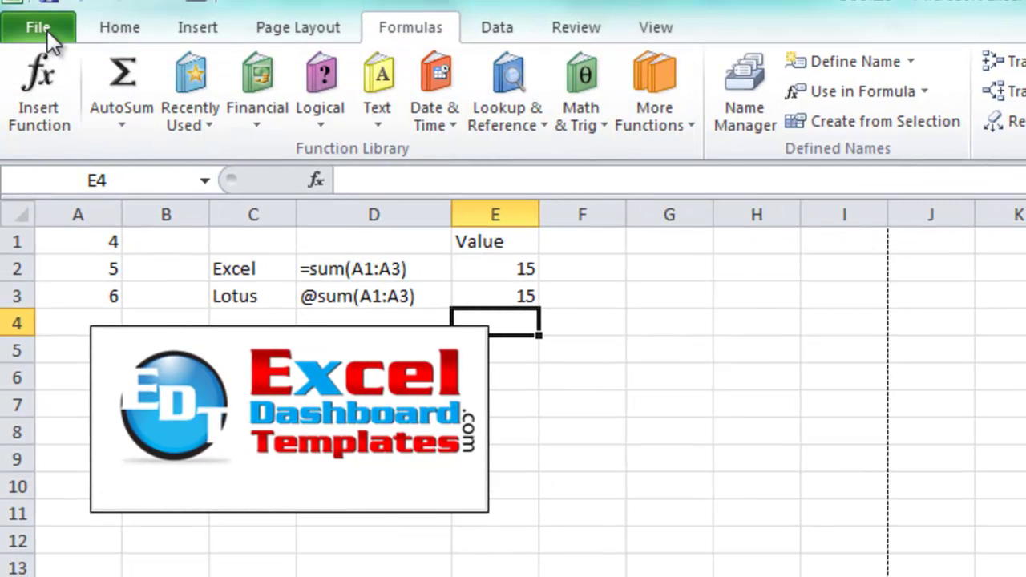
# Bring up the advanced Excel options and examine the Lotus compatibility settings, including the Microsoft Excel menu key
pyautogui.click(40, 29)
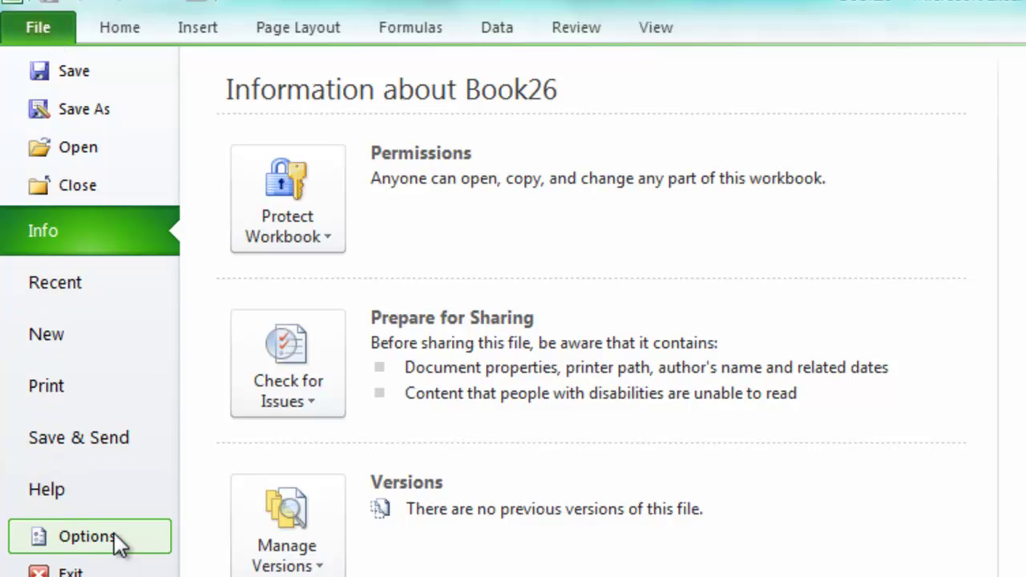
pyautogui.click(143, 538)
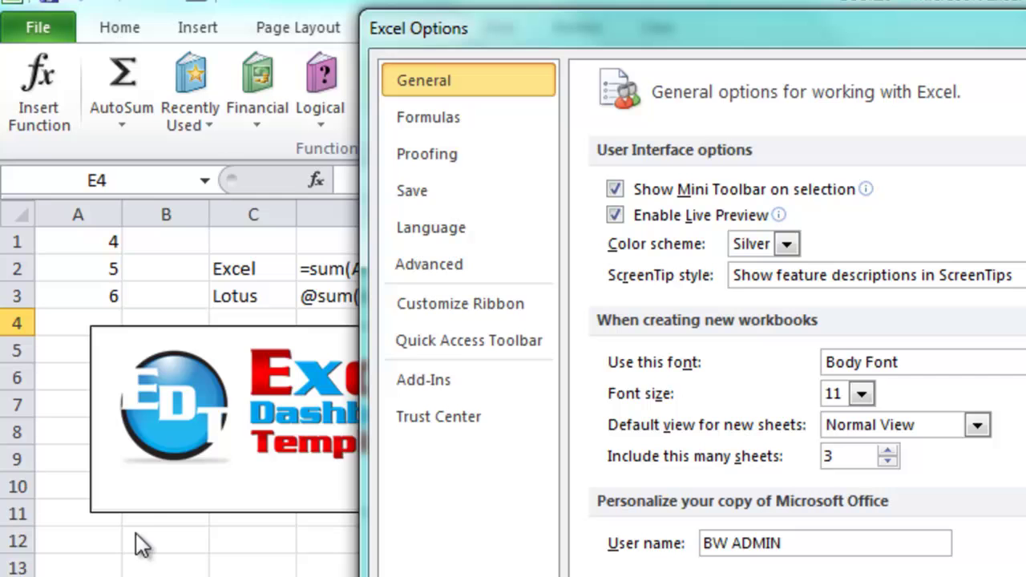
pyautogui.moveTo(545, 29); pyautogui.dragTo(259, 77)
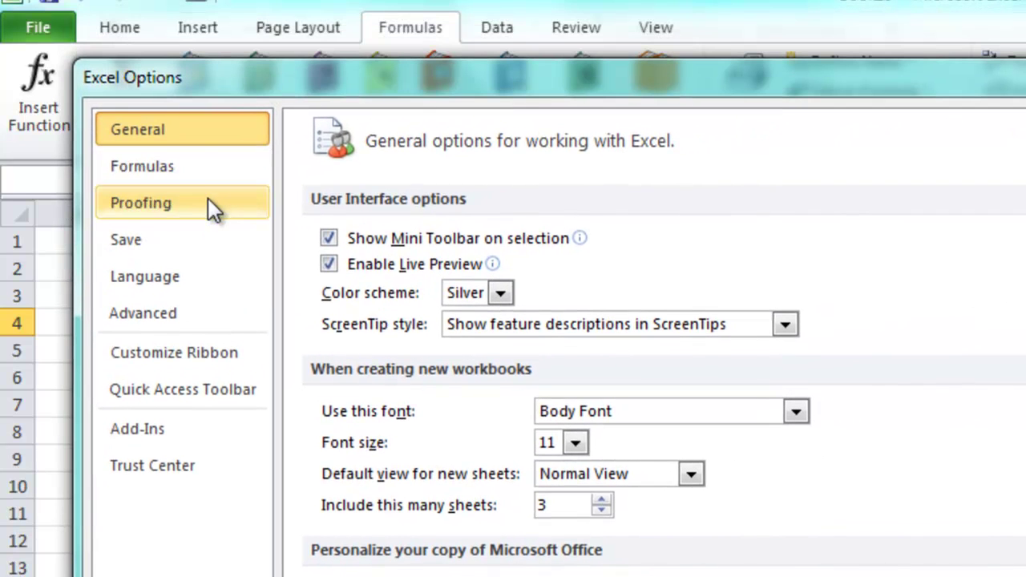
pyautogui.click(164, 315)
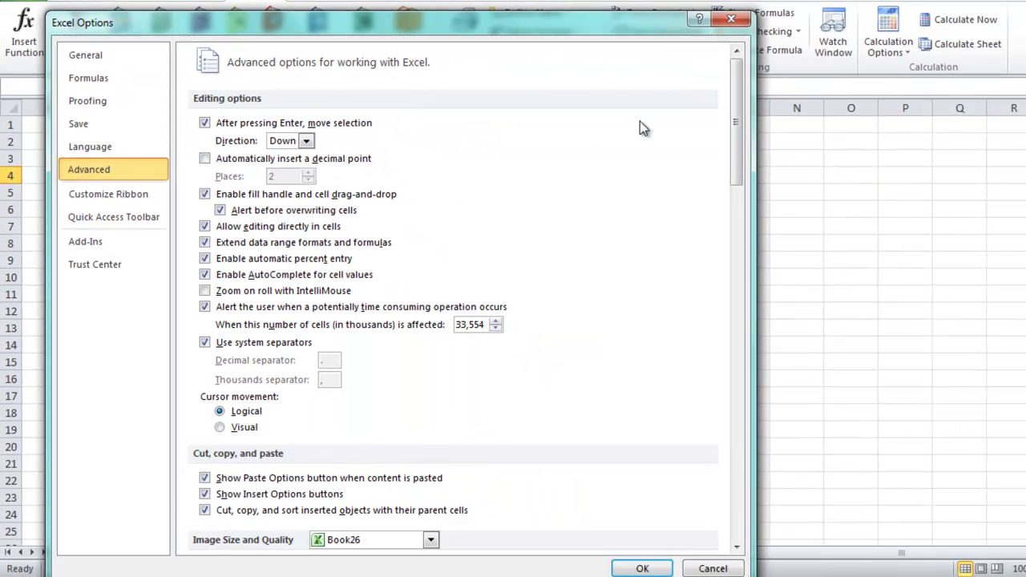
pyautogui.moveTo(608, 28); pyautogui.dragTo(608, 14)
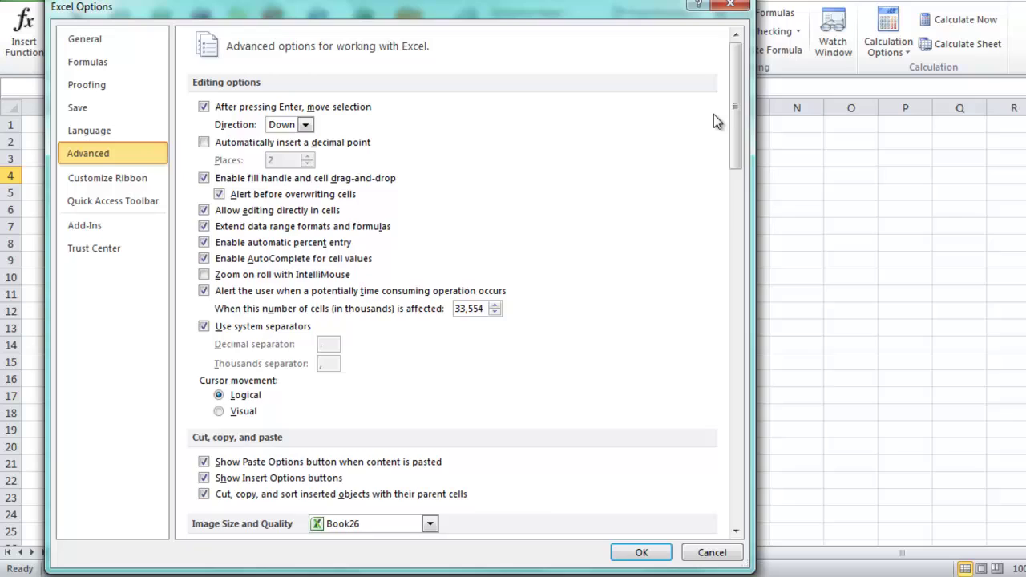
pyautogui.moveTo(731, 112); pyautogui.dragTo(691, 495)
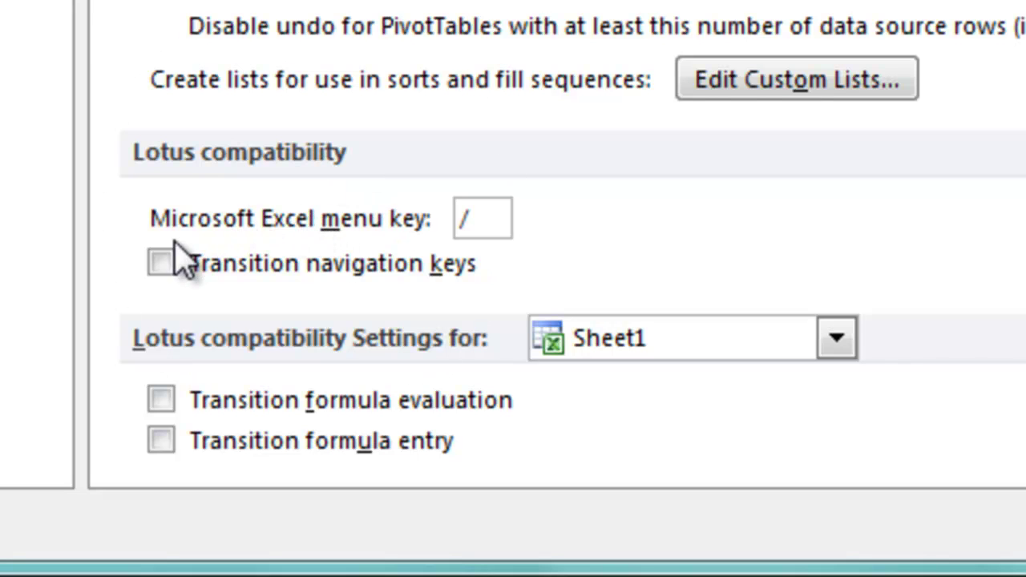
pyautogui.click(518, 231)
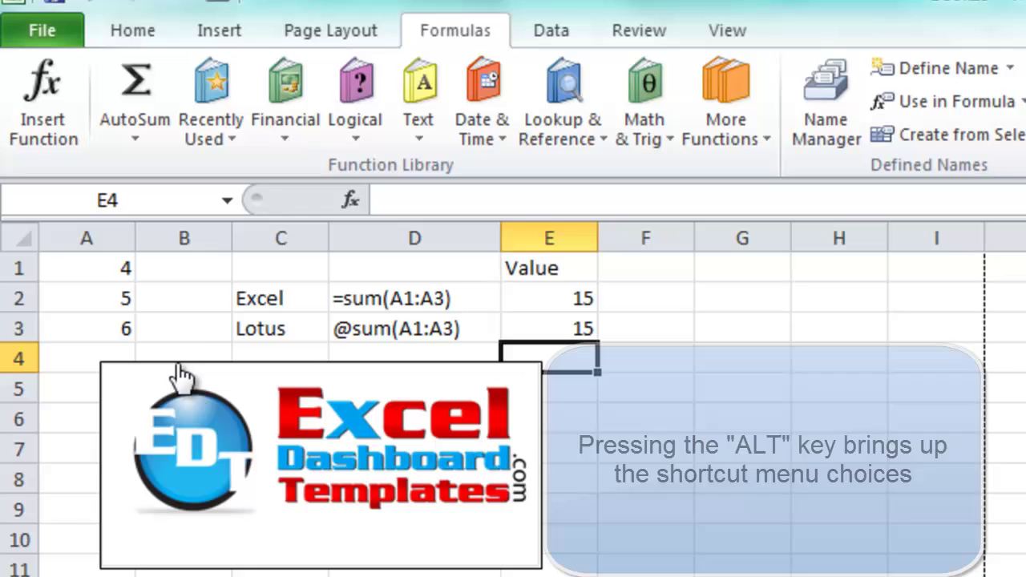
# Display the ribbon's keyboard shortcut hints from cell B2 and dismiss them
pyautogui.click(152, 298)
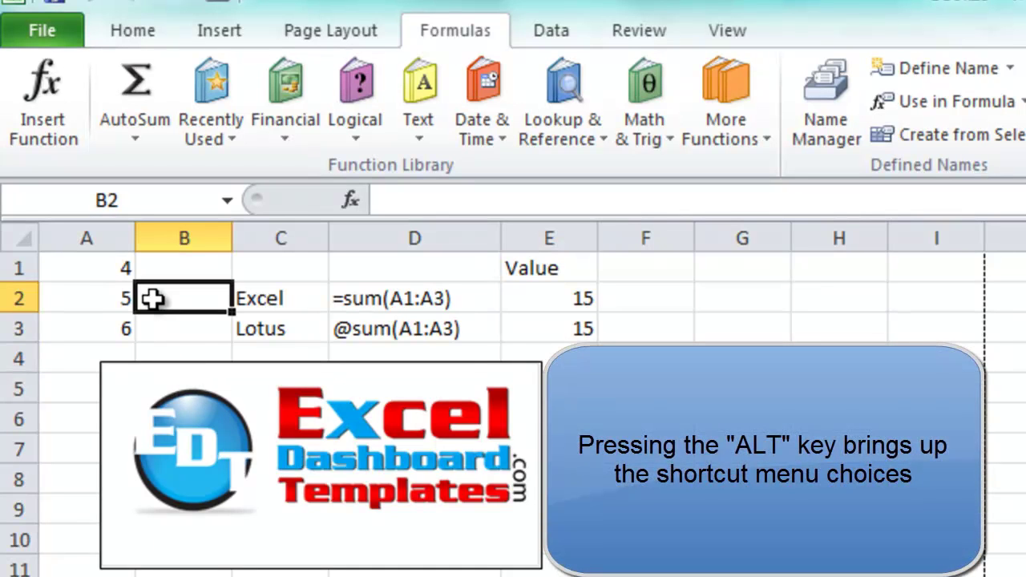
pyautogui.press('alt')
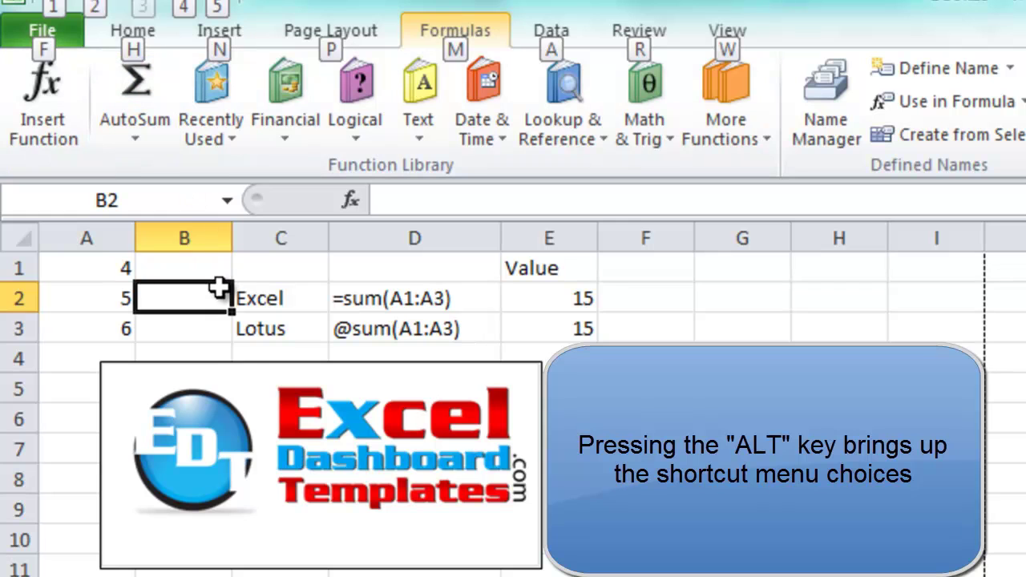
pyautogui.press('alt')
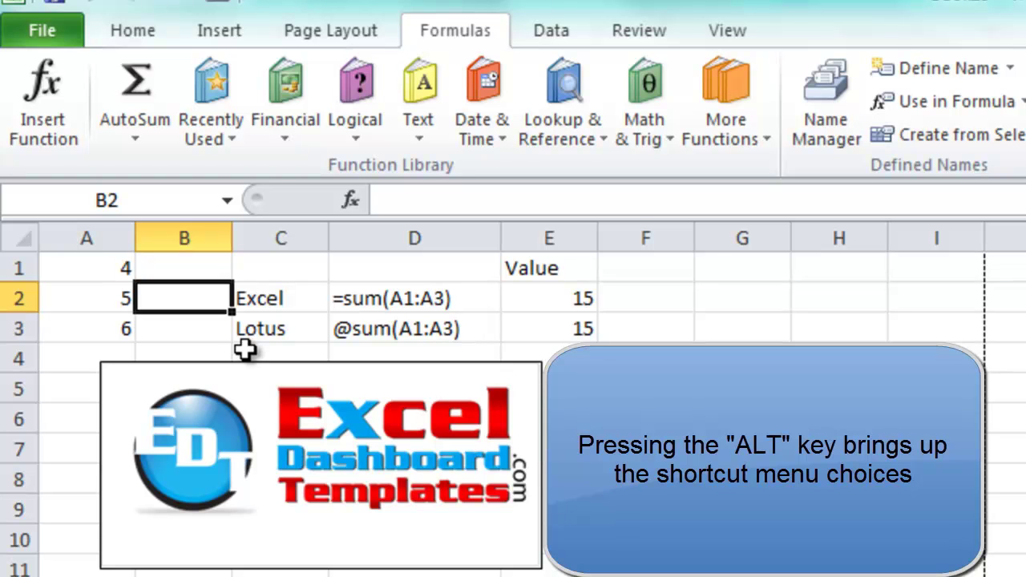
pyautogui.write('/')
pyautogui.press('BackSpace')
pyautogui.write('/')
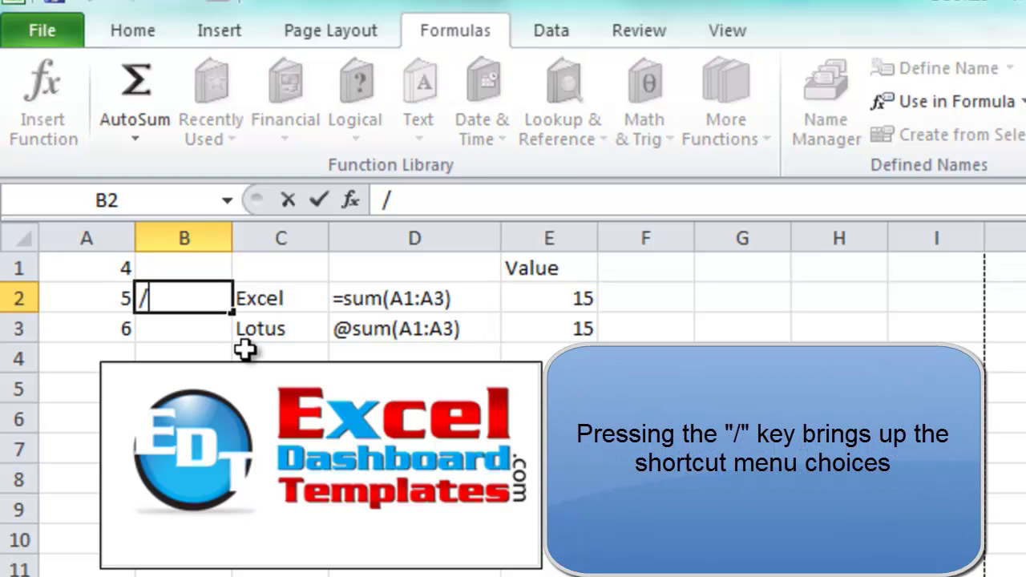
pyautogui.press('Escape')
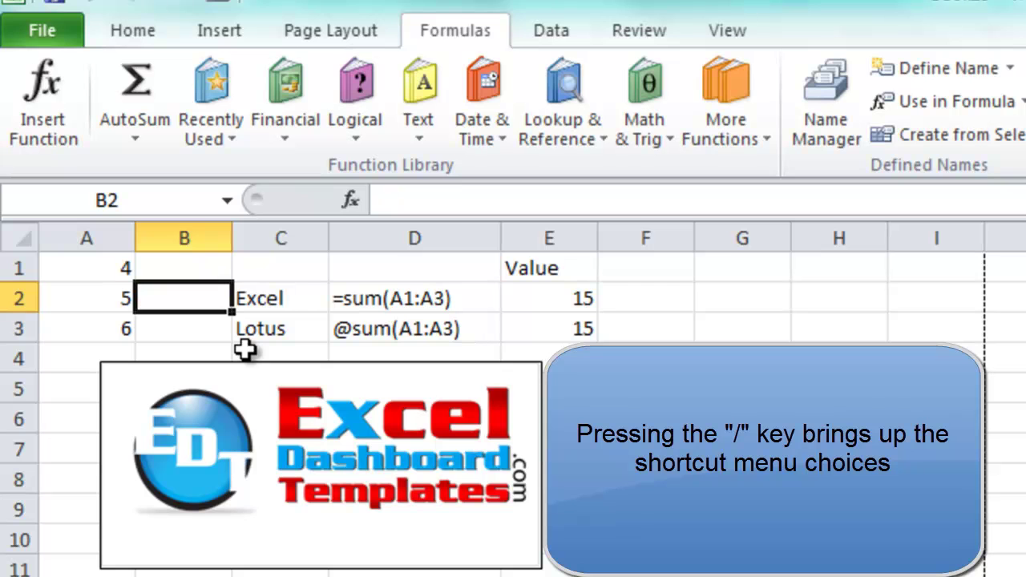
# Display the ribbon's shortcut hints with the Lotus-style / menu trigger from cell E3 and again from B1, and dismiss them
pyautogui.click(504, 321)
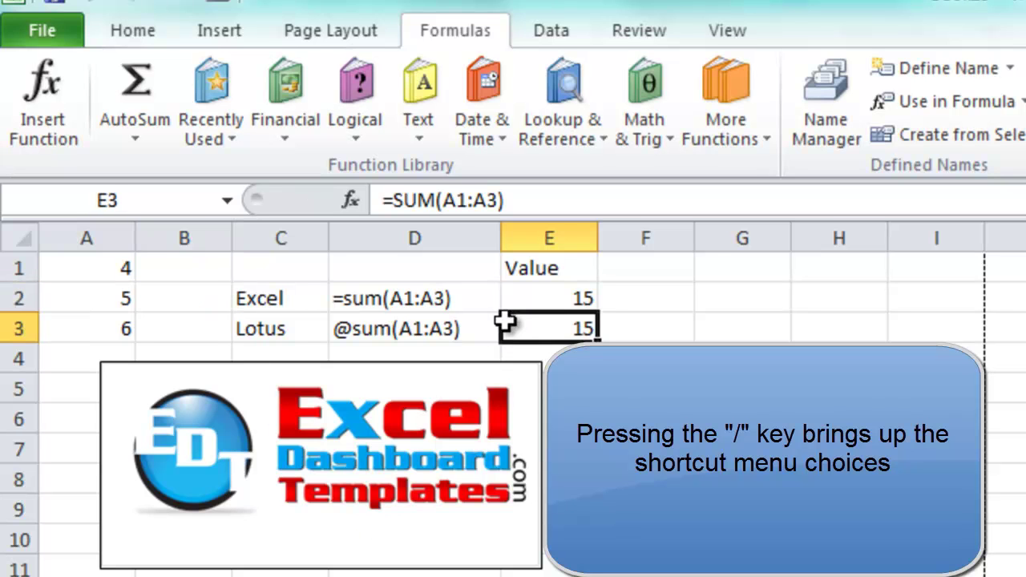
pyautogui.press('/')
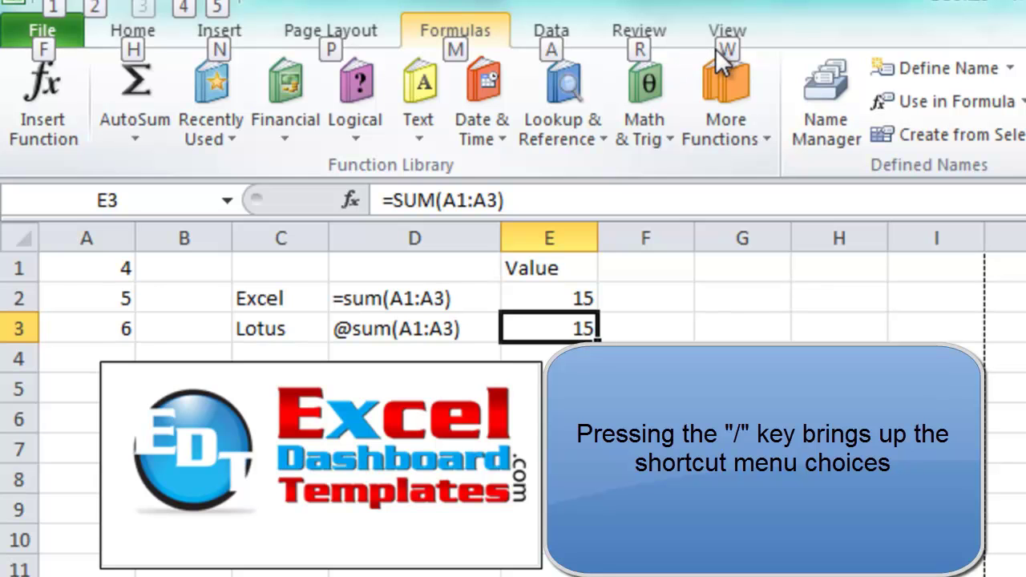
pyautogui.click(159, 274)
pyautogui.press('/')
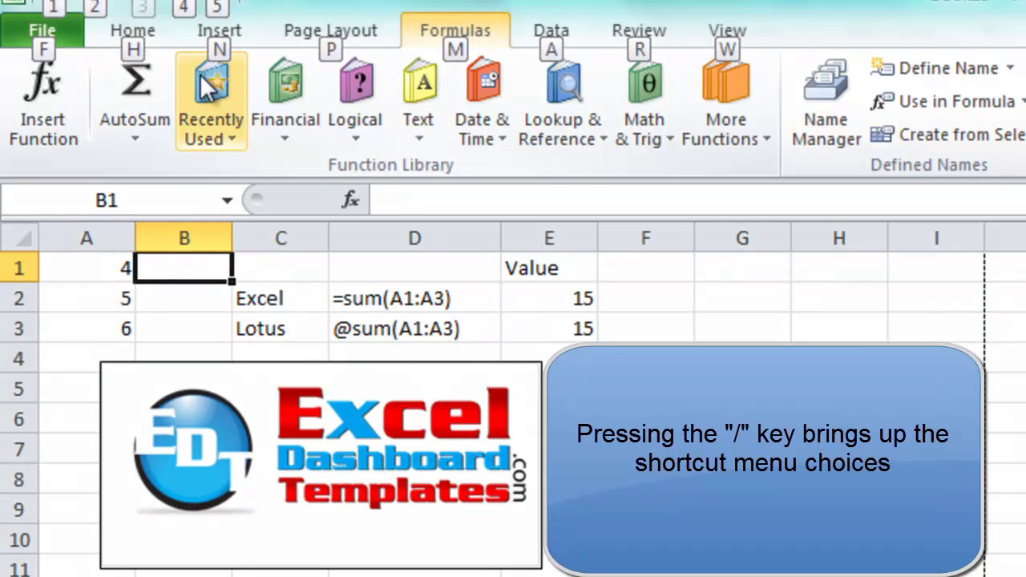
pyautogui.press('Escape')
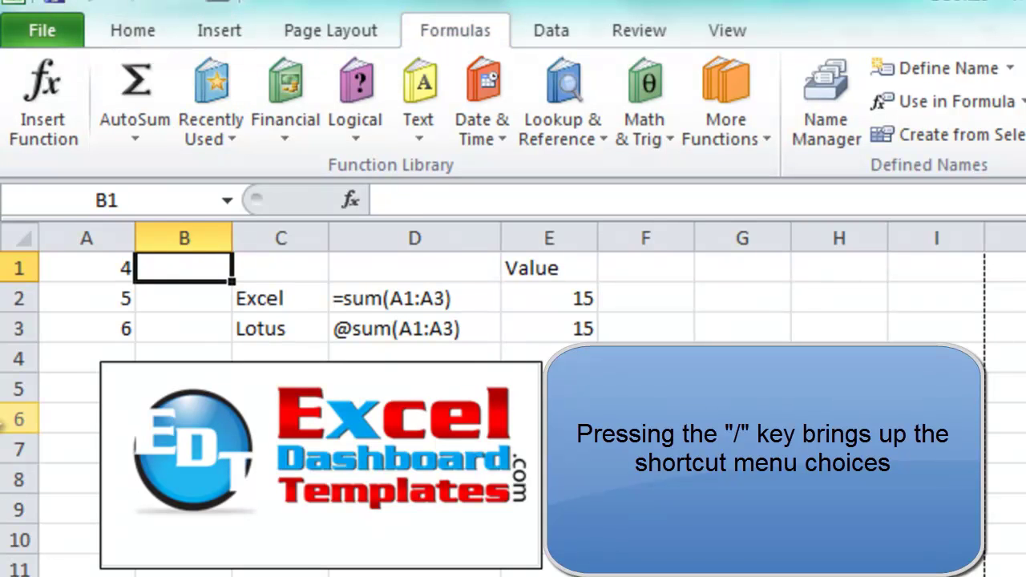
# Bring up the View commands through the / menu shortcut hints, and leave the hints by selecting cell C3
pyautogui.press('/')
pyautogui.press('w')
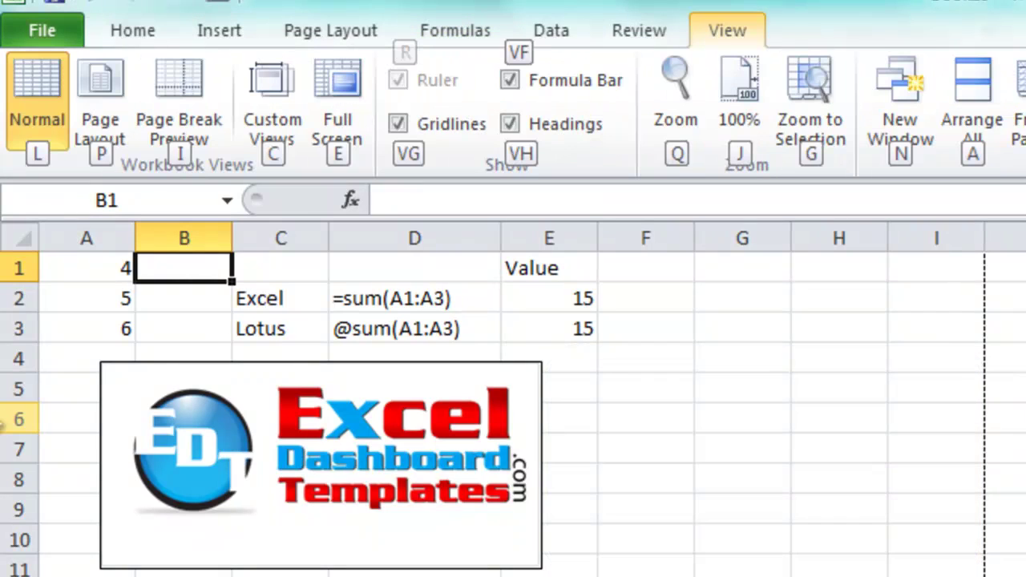
pyautogui.click(319, 328)
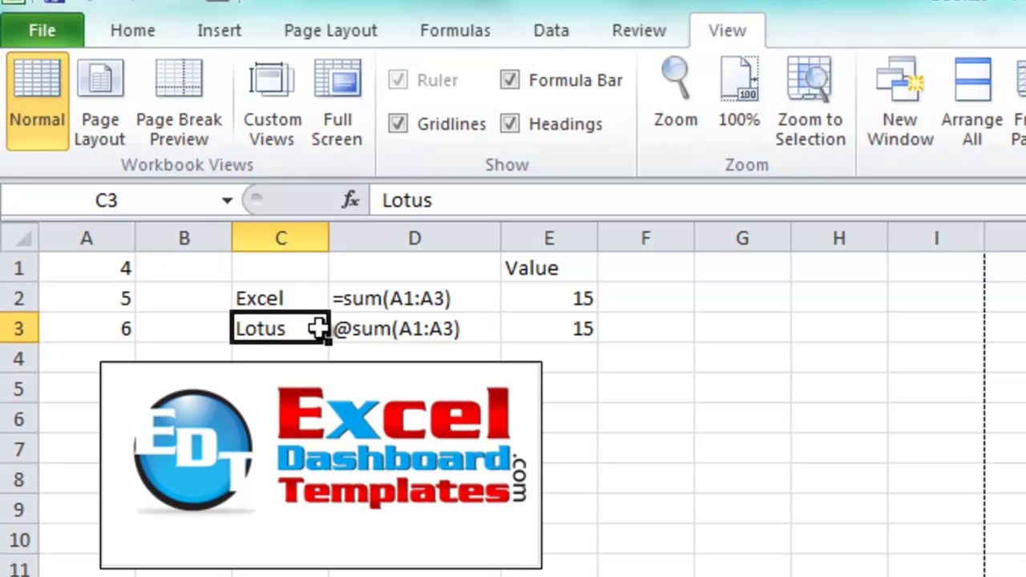